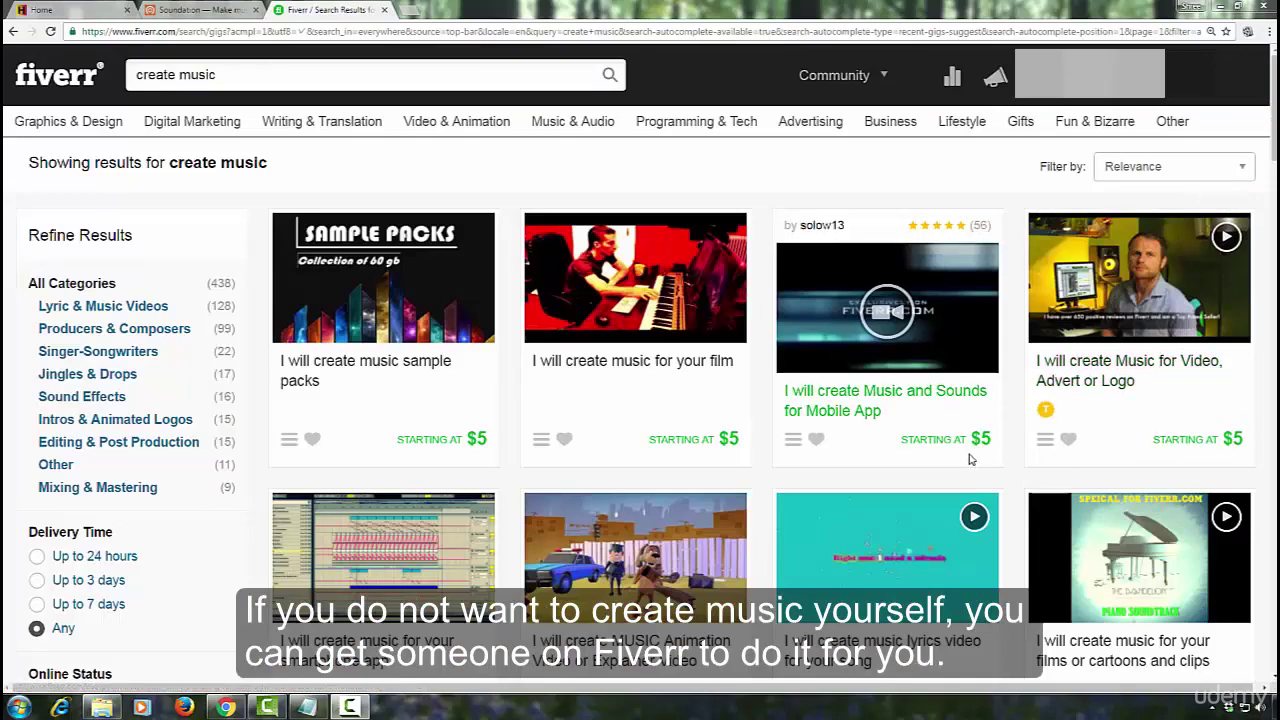
scroll(1205, 324, "down", 1)
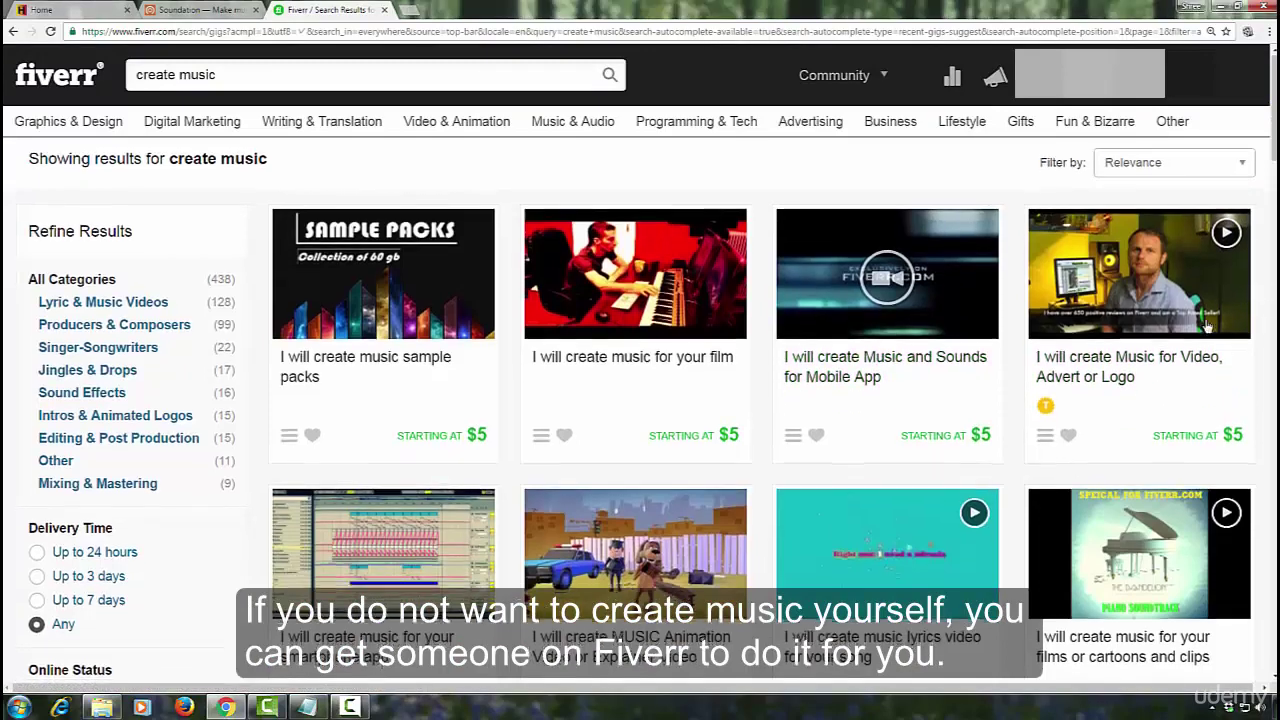
scroll(1200, 330, "down", 3)
scroll(1150, 345, "down", 2)
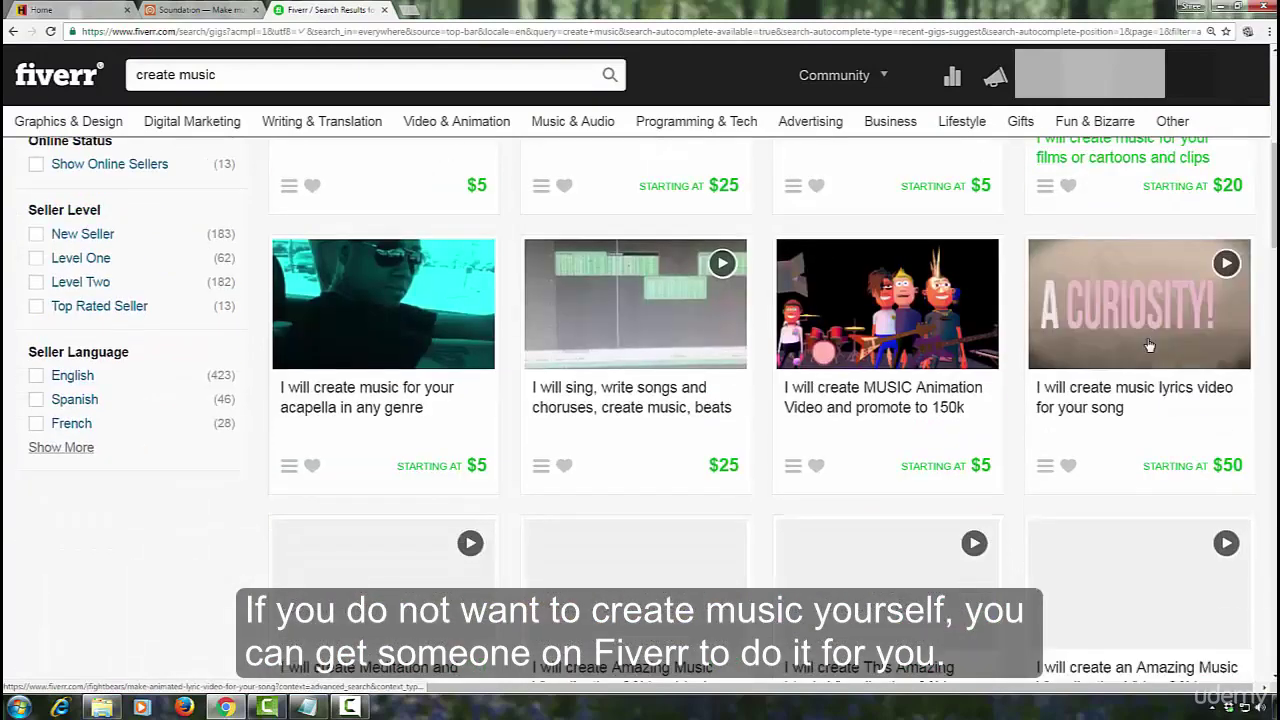
mouse_move(1139, 333)
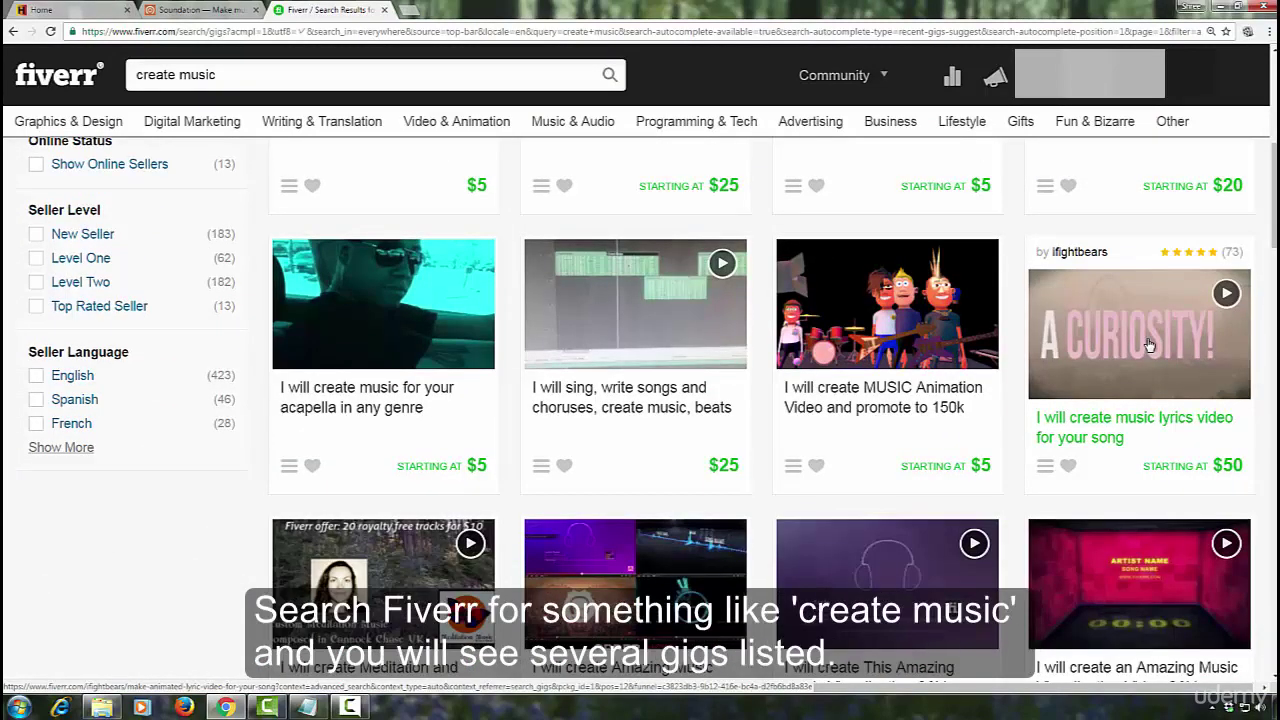
scroll(1149, 345, "down", 1)
scroll(1149, 345, "up", 3)
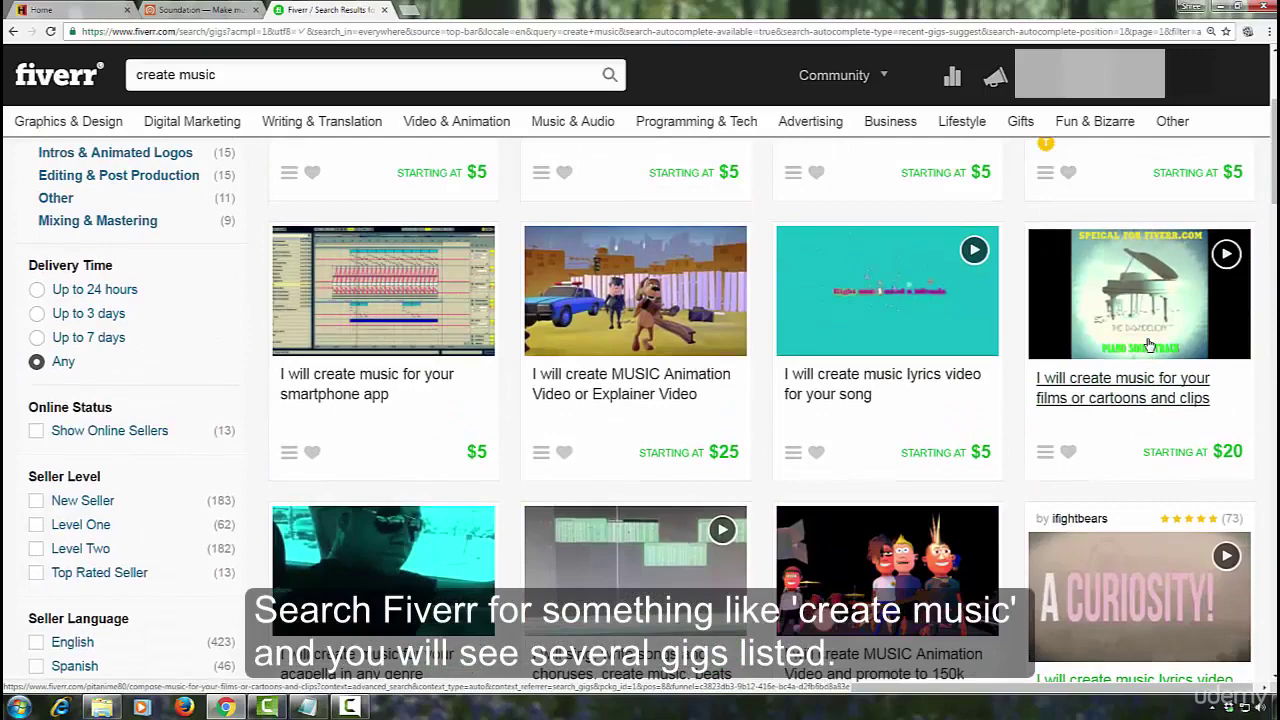
scroll(1149, 345, "up", 3)
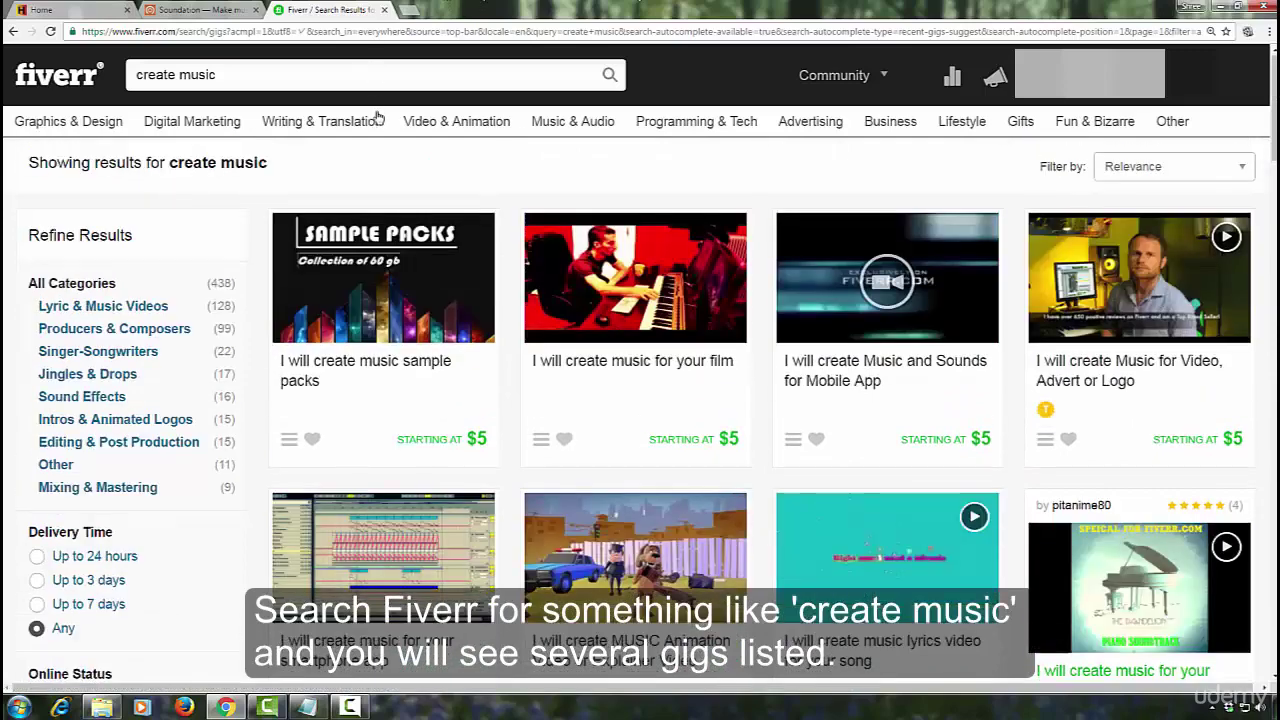
scroll(966, 338, "down", 3)
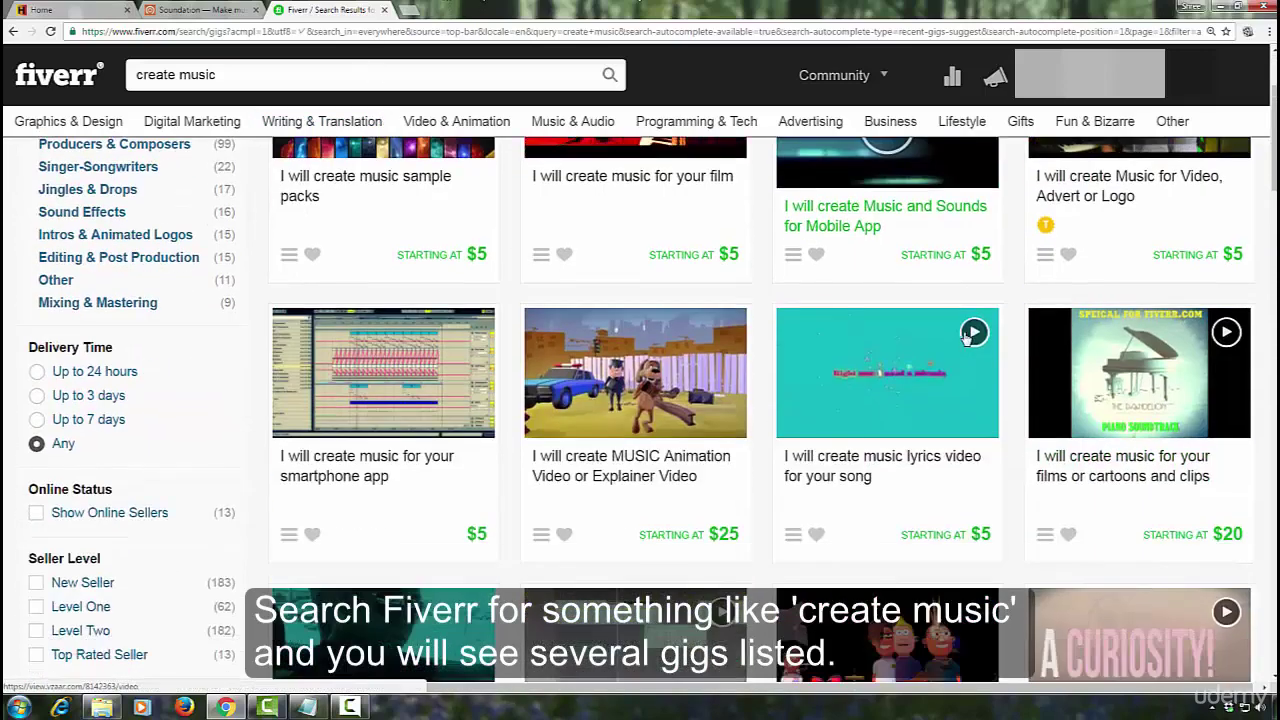
scroll(966, 338, "down", 2)
scroll(966, 338, "down", 3)
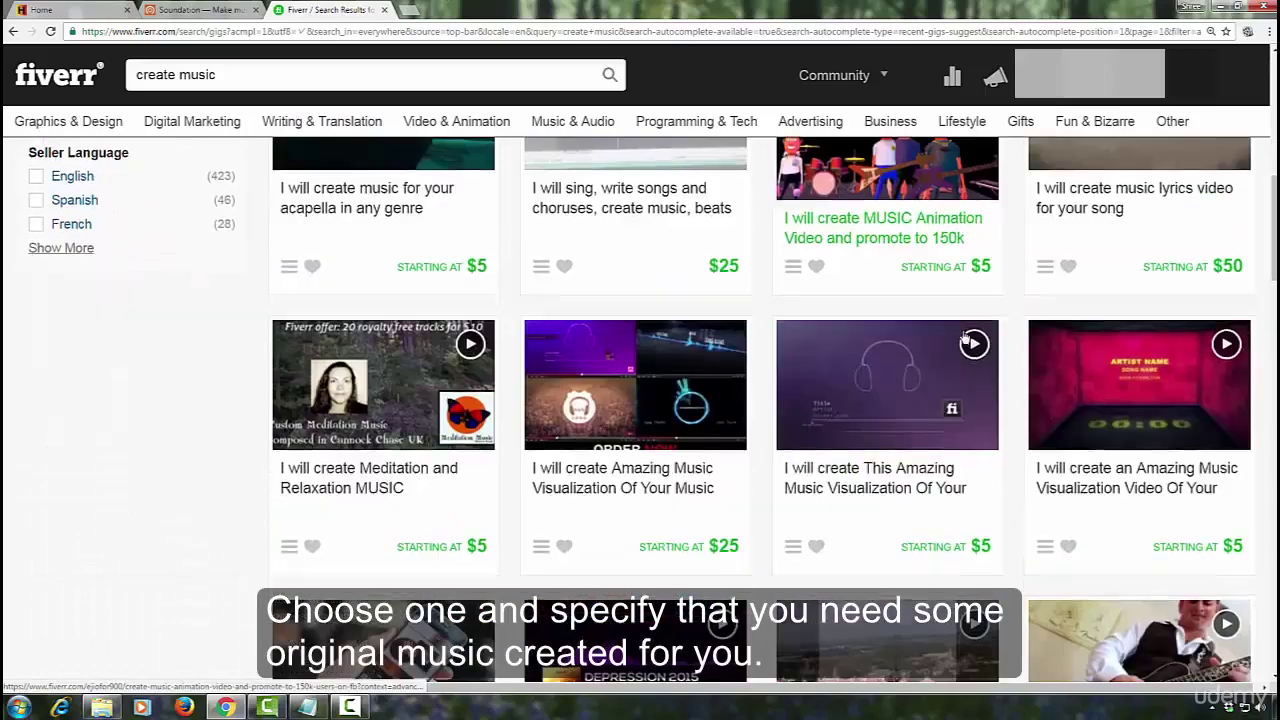
scroll(964, 335, "down", 3)
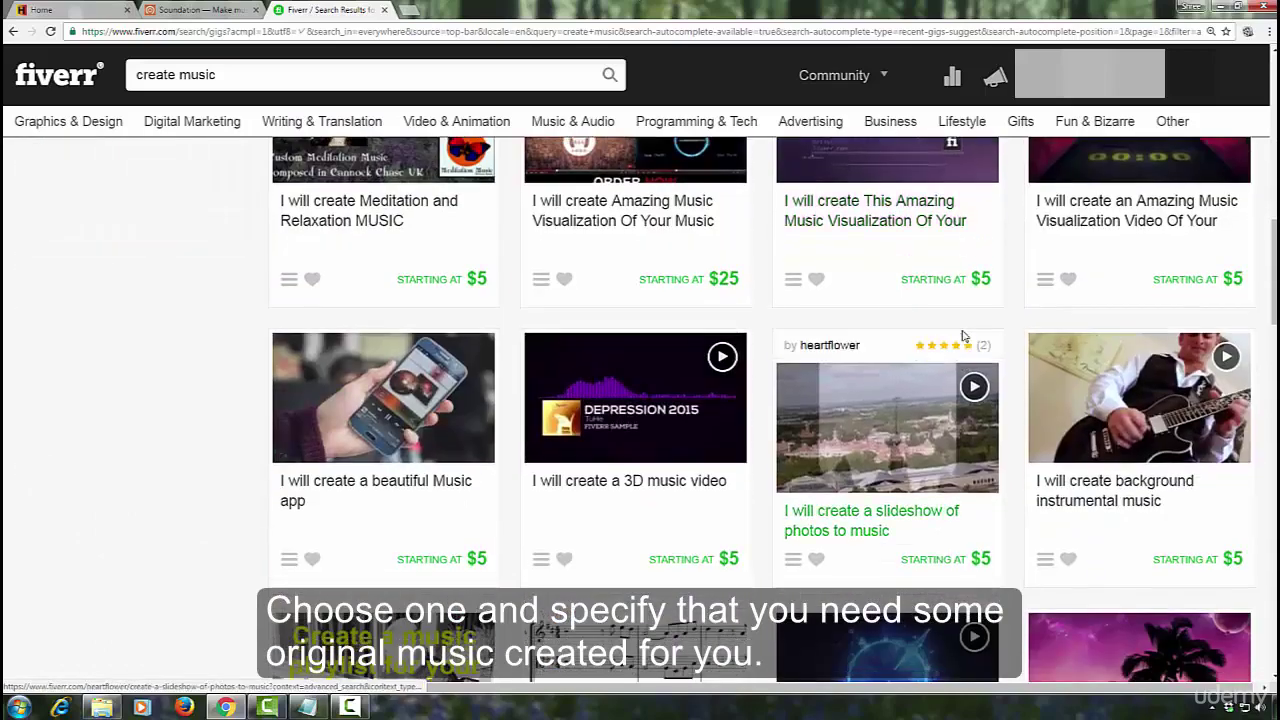
scroll(964, 335, "down", 3)
scroll(964, 336, "down", 3)
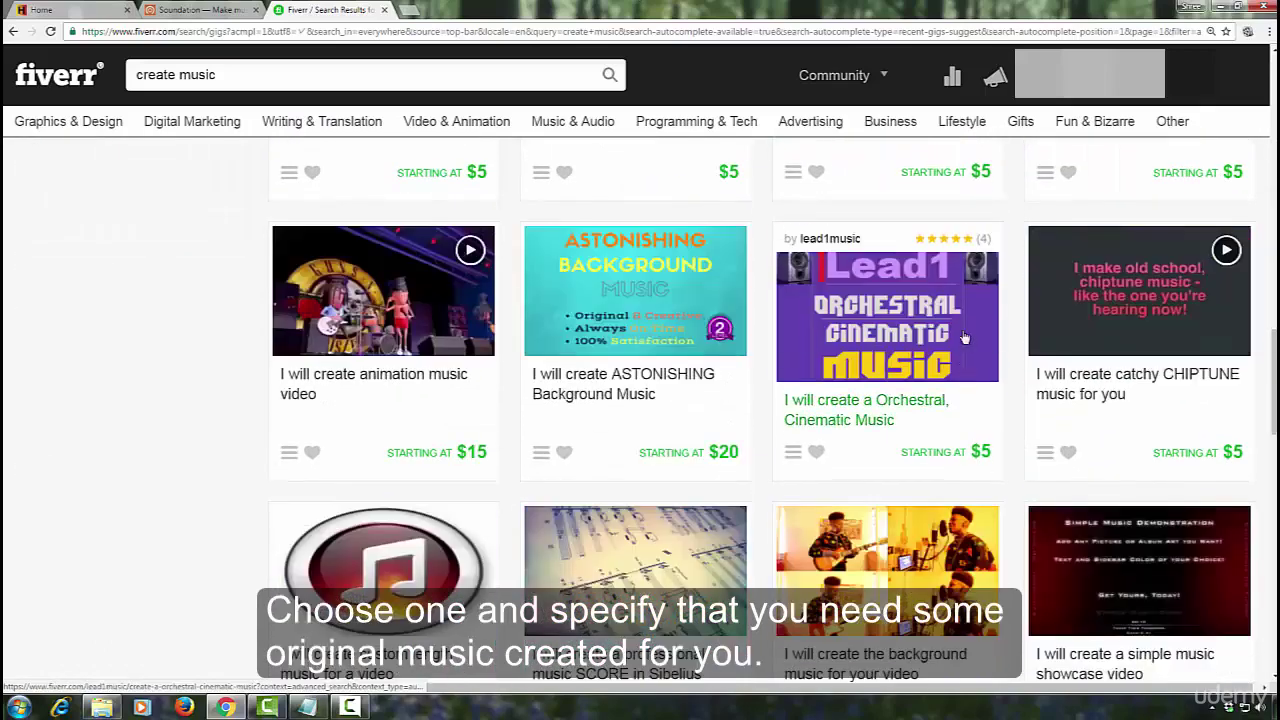
scroll(964, 338, "up", 5)
scroll(964, 338, "up", 5)
scroll(964, 338, "up", 3)
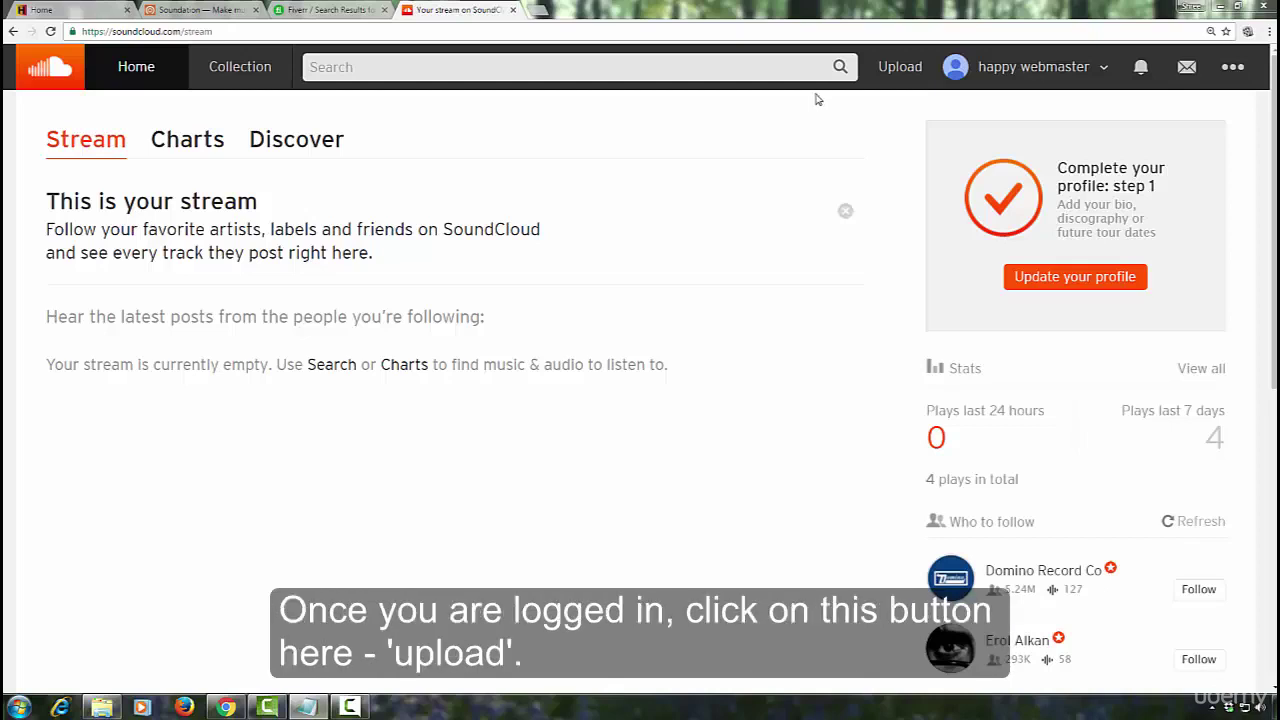
Step: Upload the 'audio 1 (1)' file from the computer to SoundCloud
left_click(900, 70)
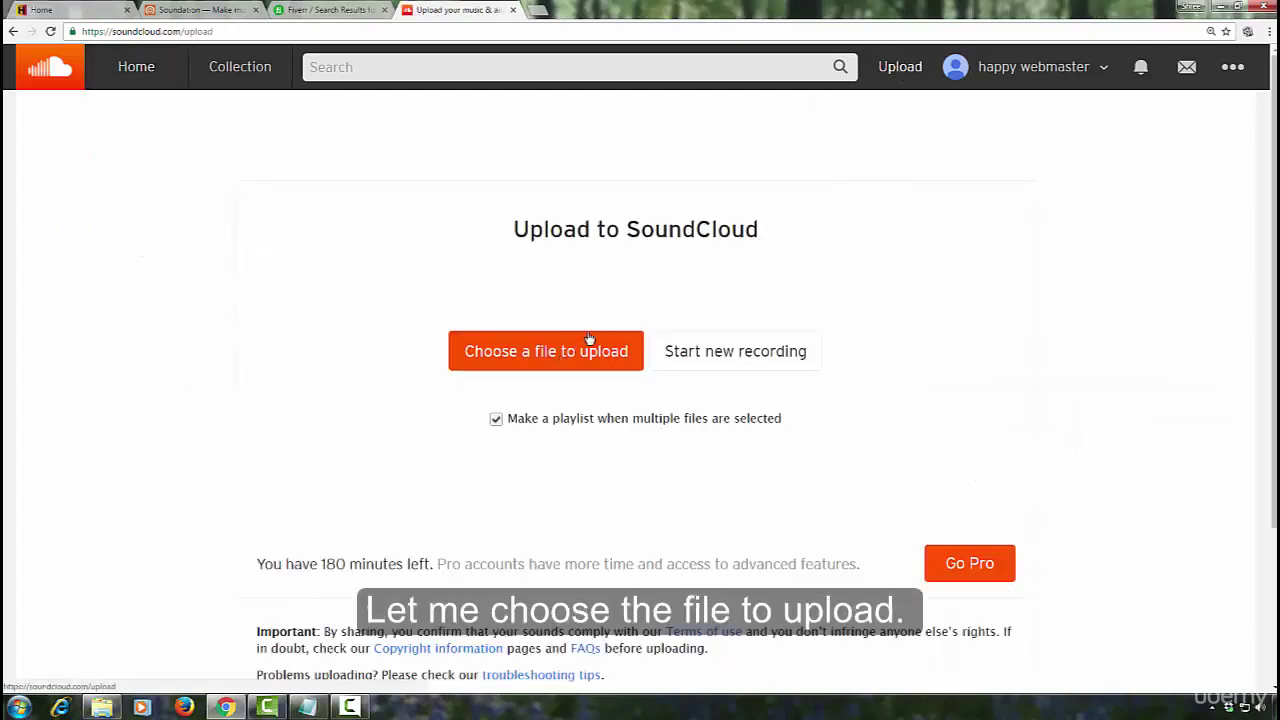
left_click(556, 356)
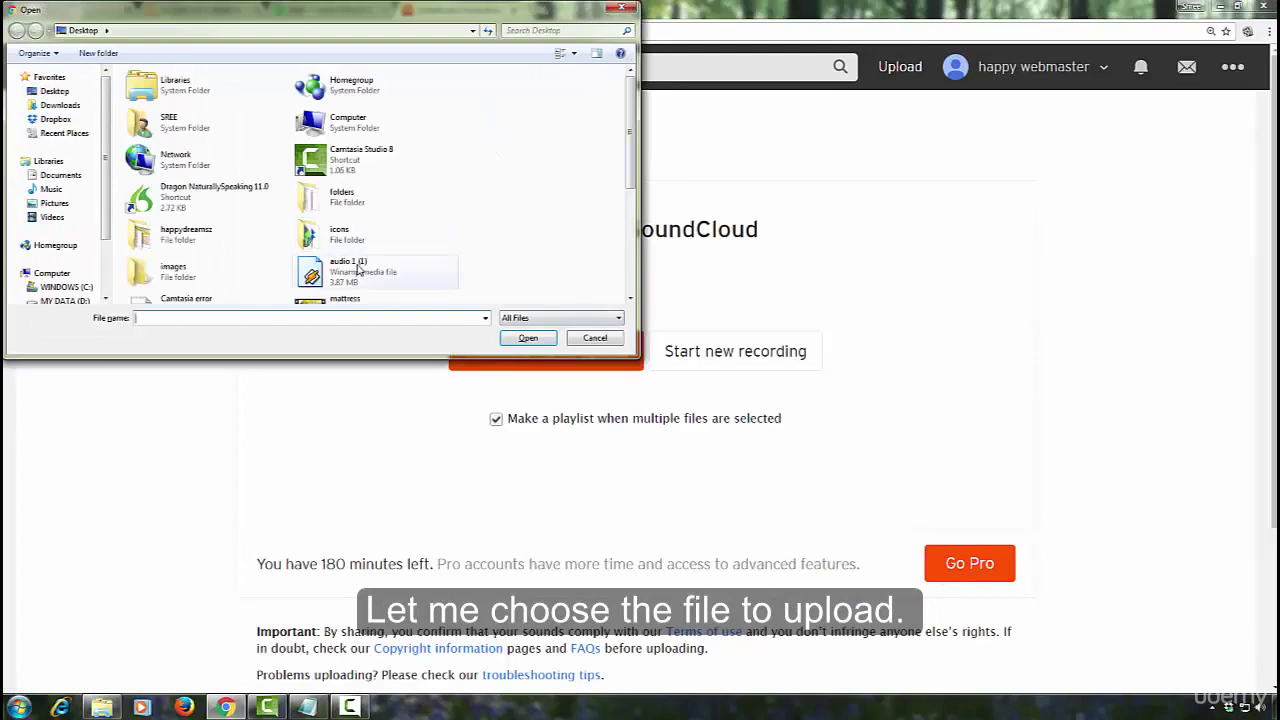
double_click(358, 268)
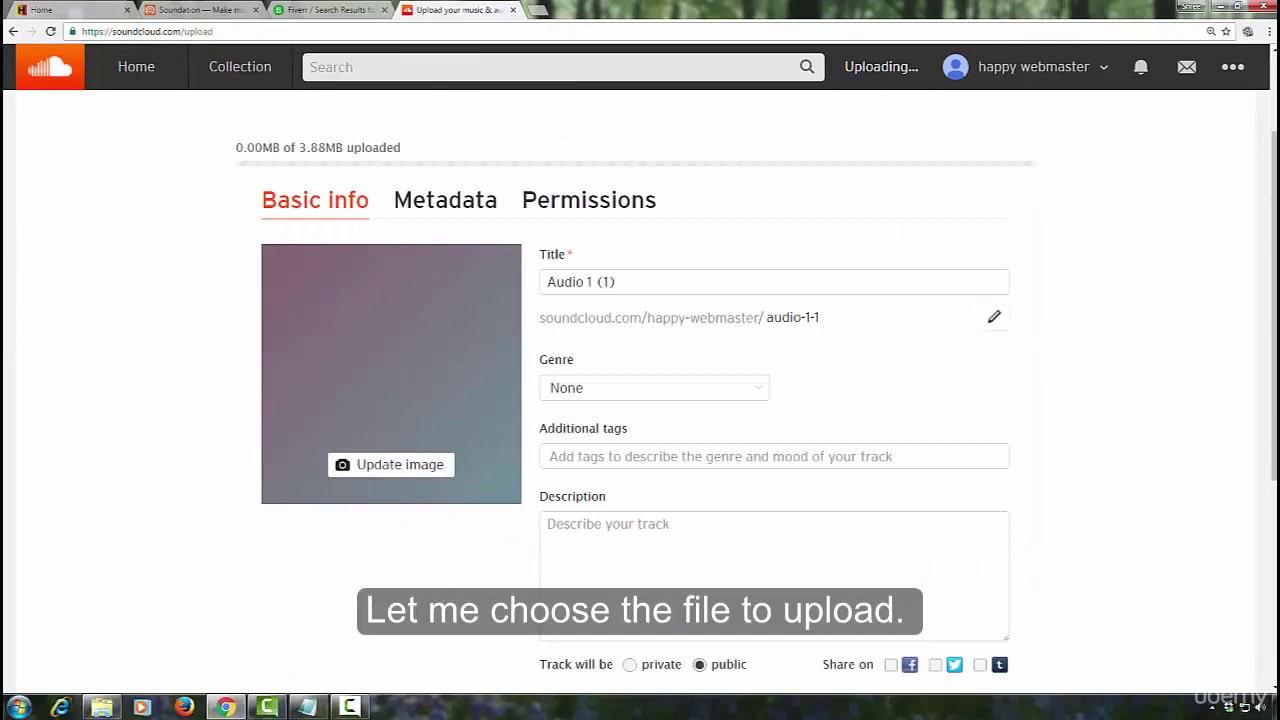
Step: Rename the track to 'A Good Night's Sleep' and set its genre to Custom
left_click_drag(632, 281, 541, 284)
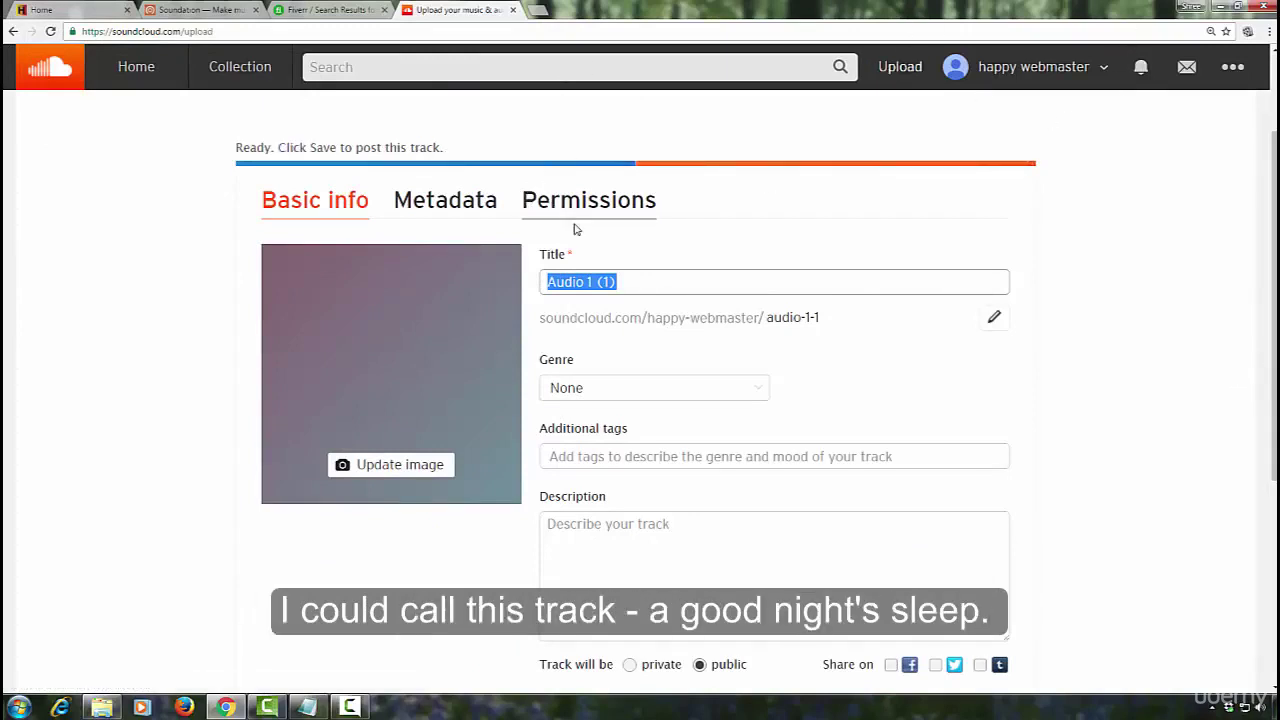
type("A Good Night's Slee")
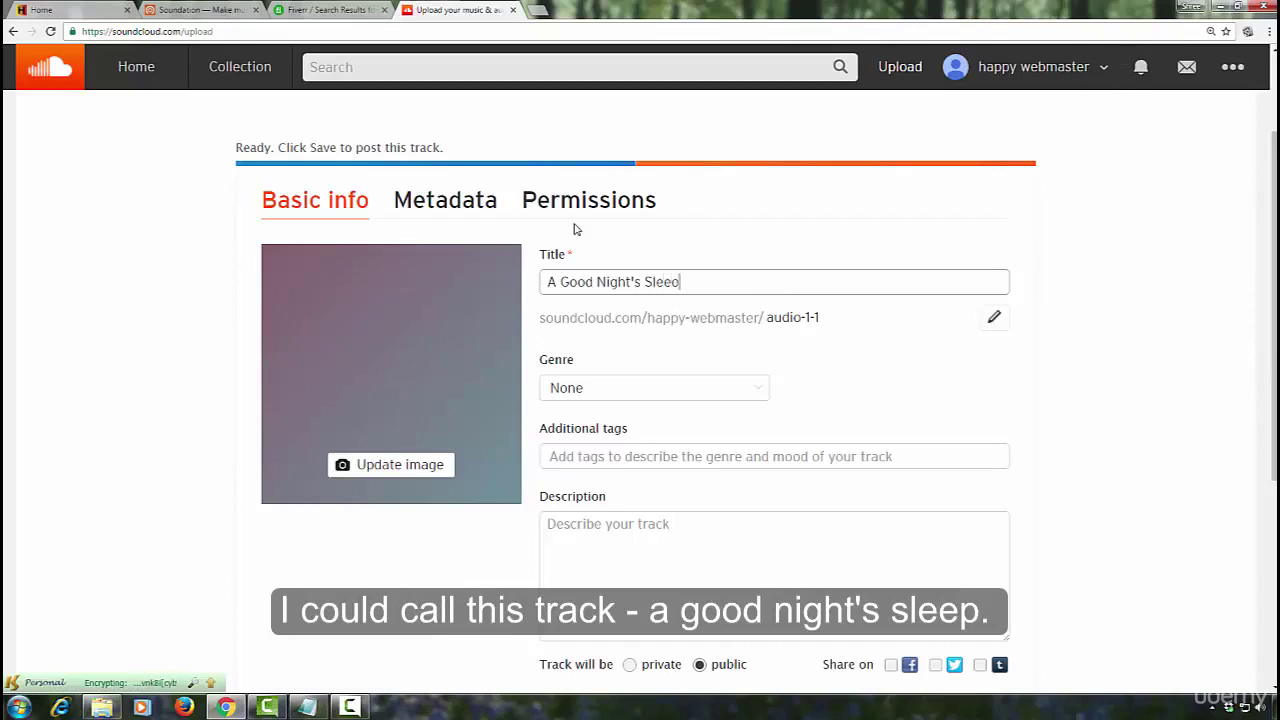
type("p")
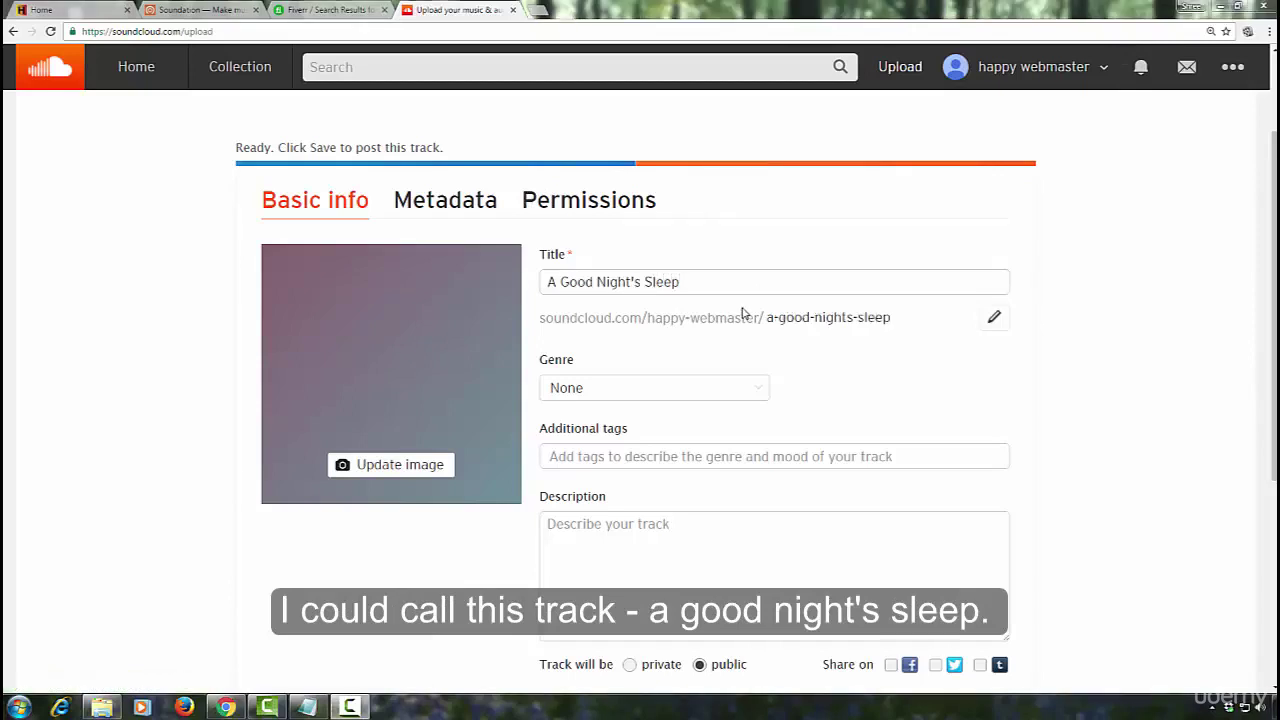
left_click(641, 393)
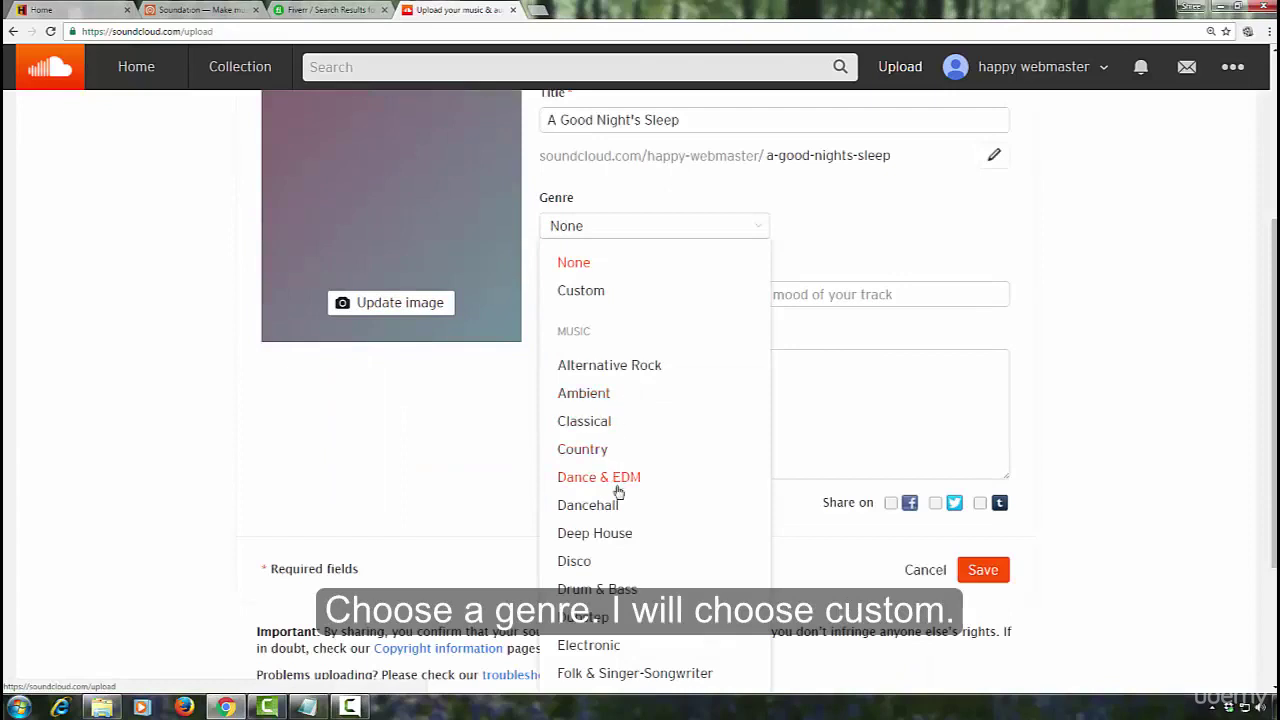
left_click(592, 290)
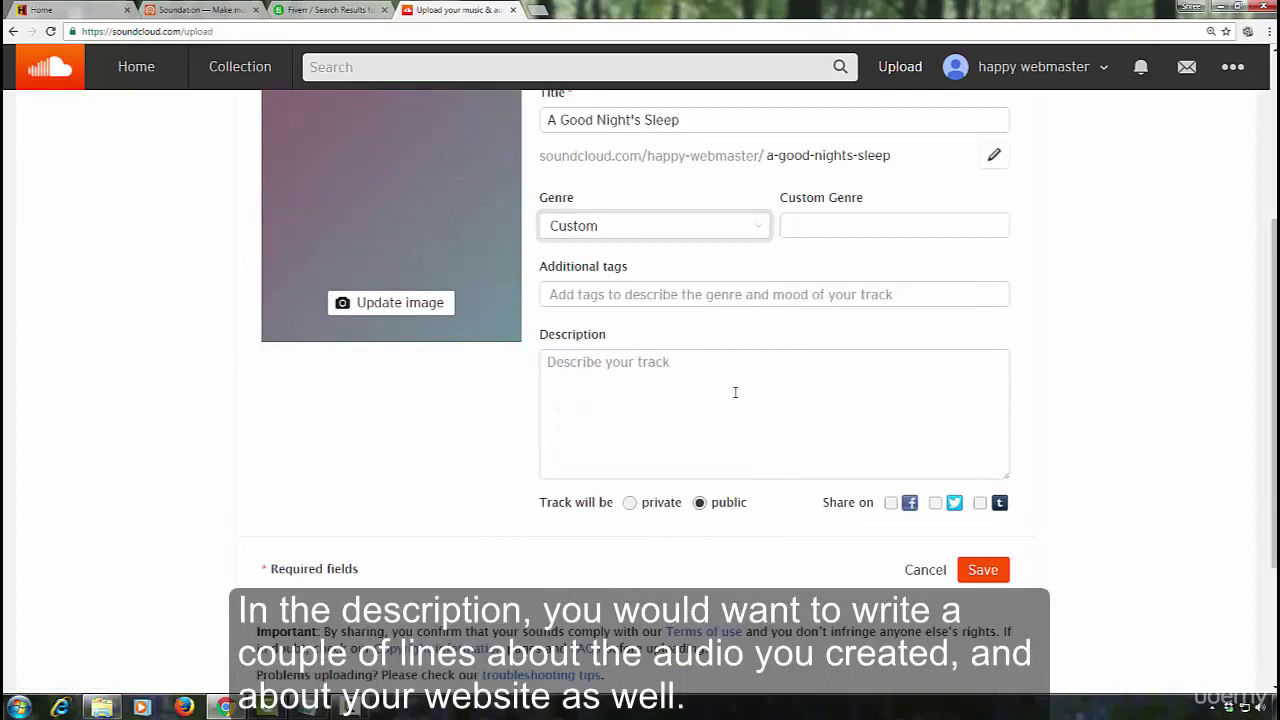
Step: Paste the happydreamsz.com website link into the track description
left_click(666, 376)
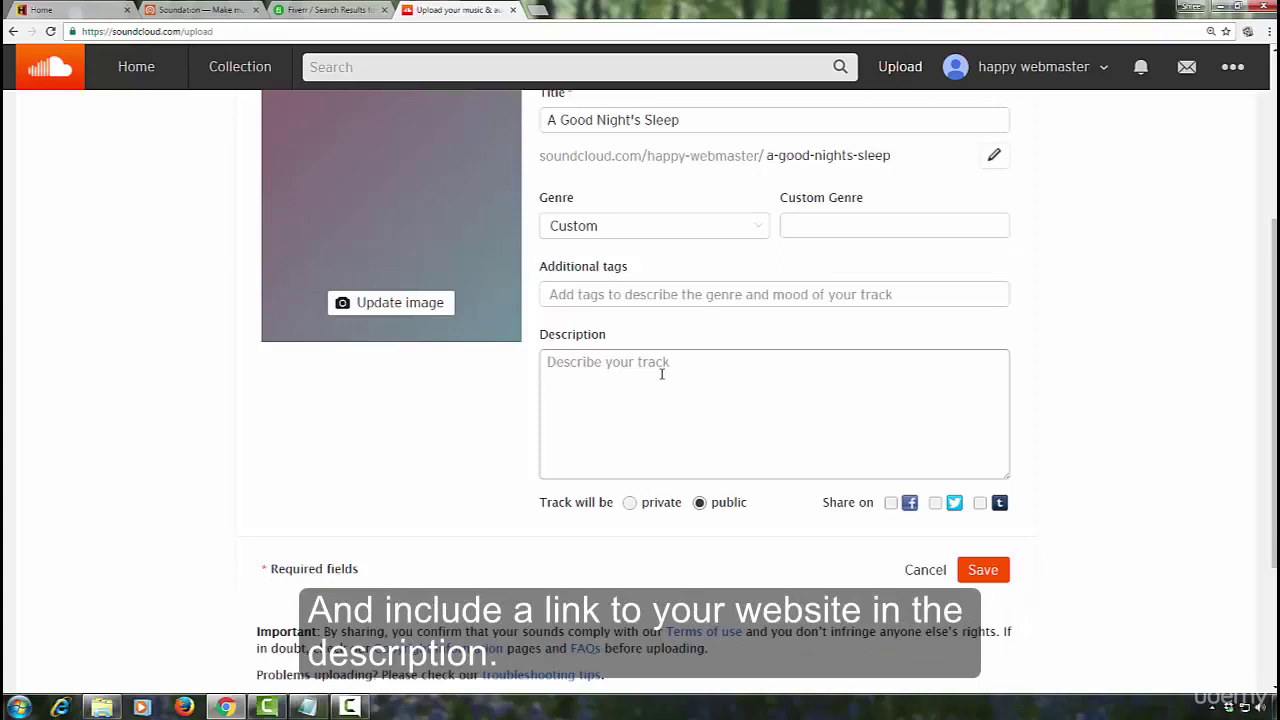
right_click(661, 373)
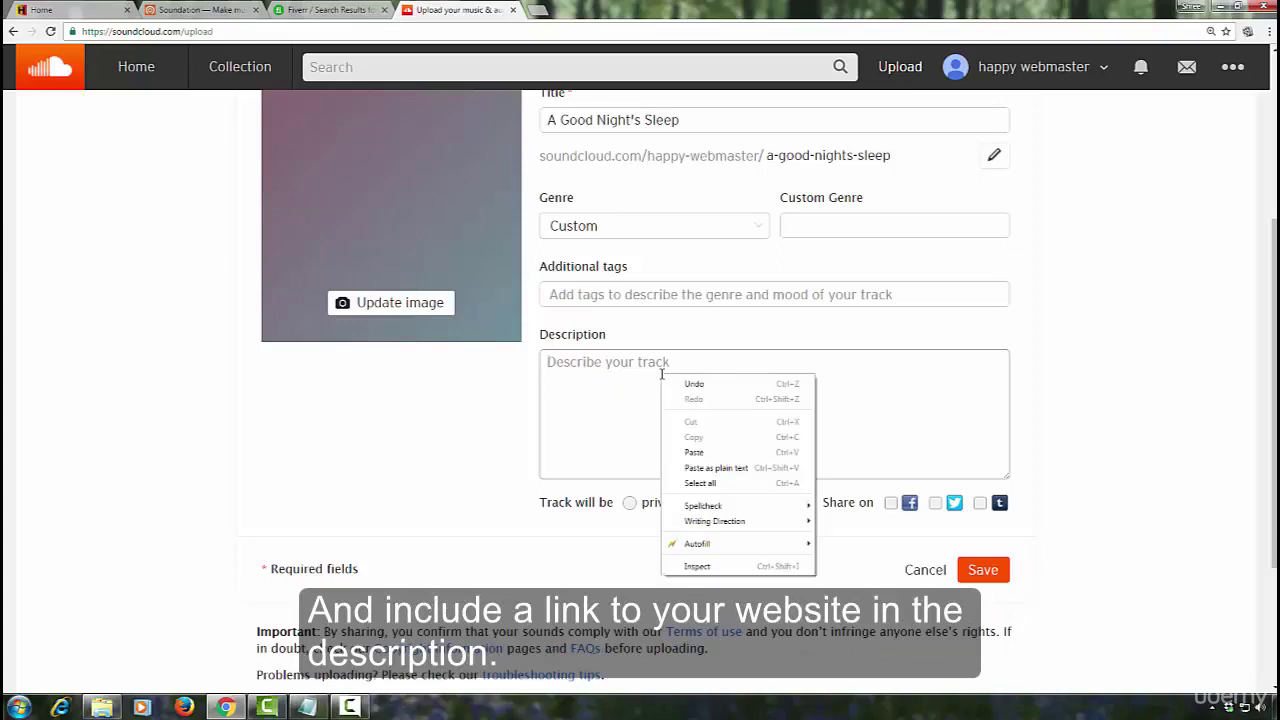
left_click(695, 453)
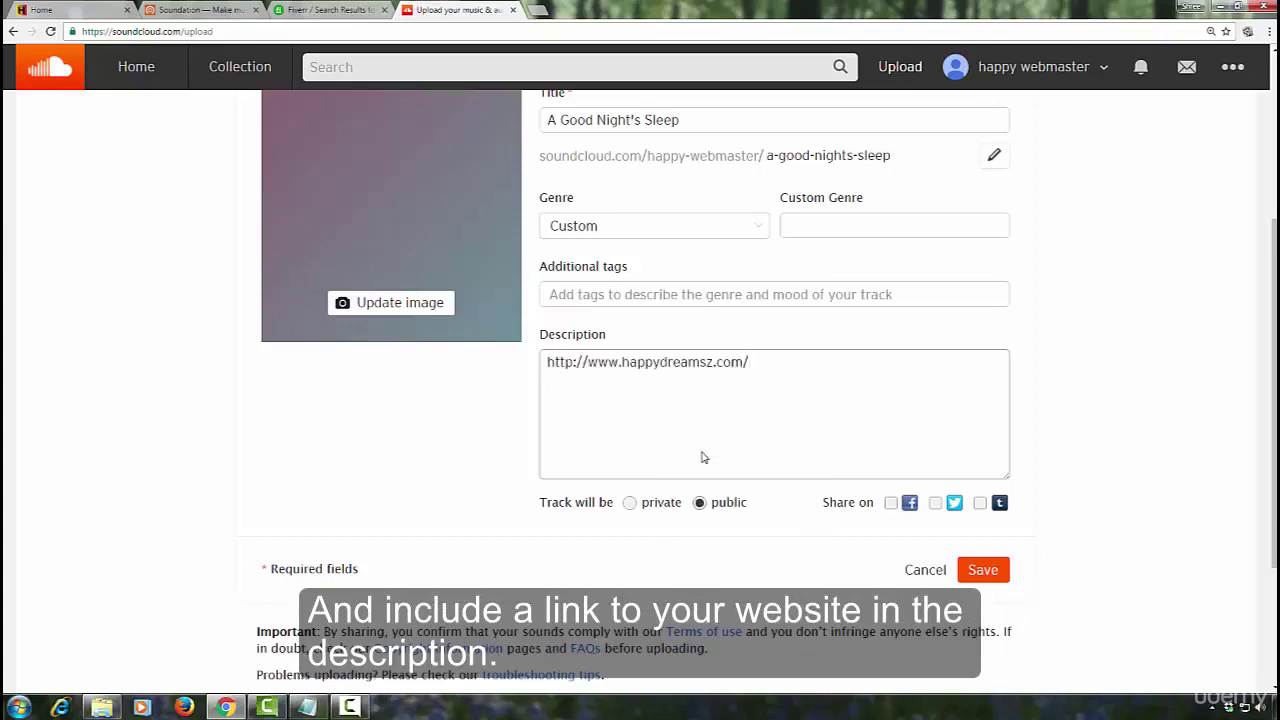
Step: Save the uploaded track and open its 'Go to your track' page in a new tab
scroll(697, 317, "down", 2)
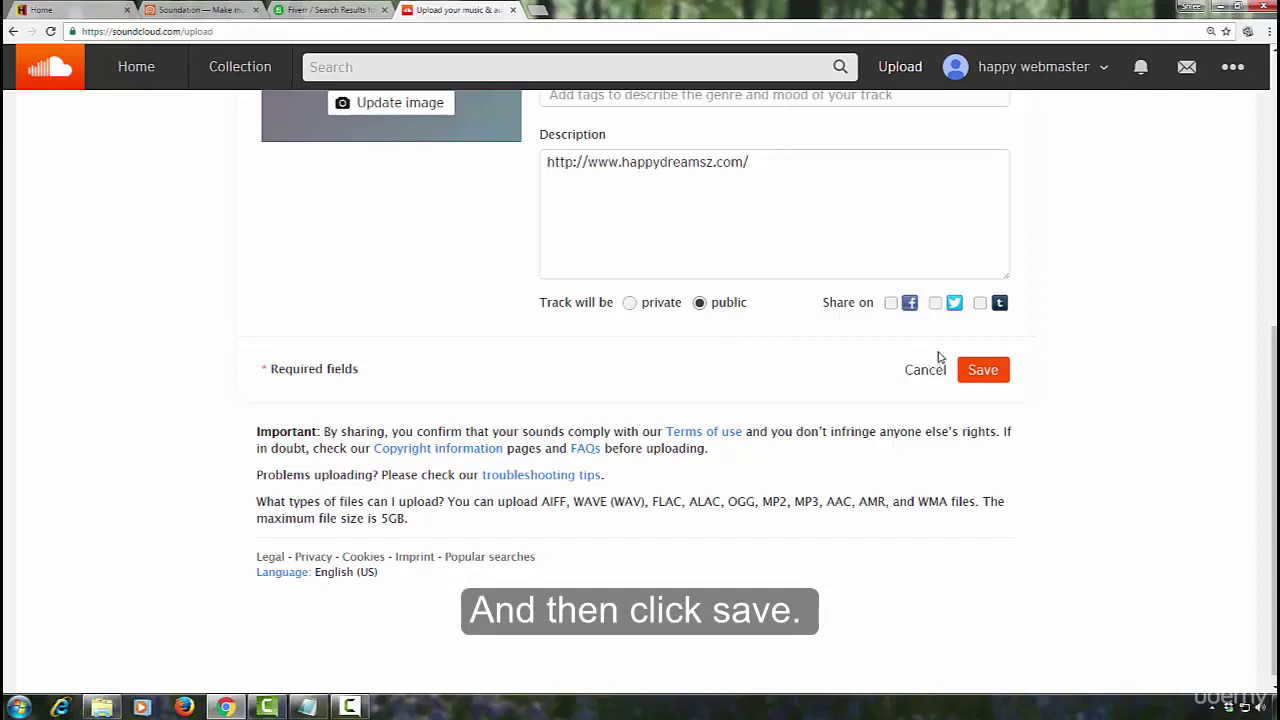
left_click(983, 370)
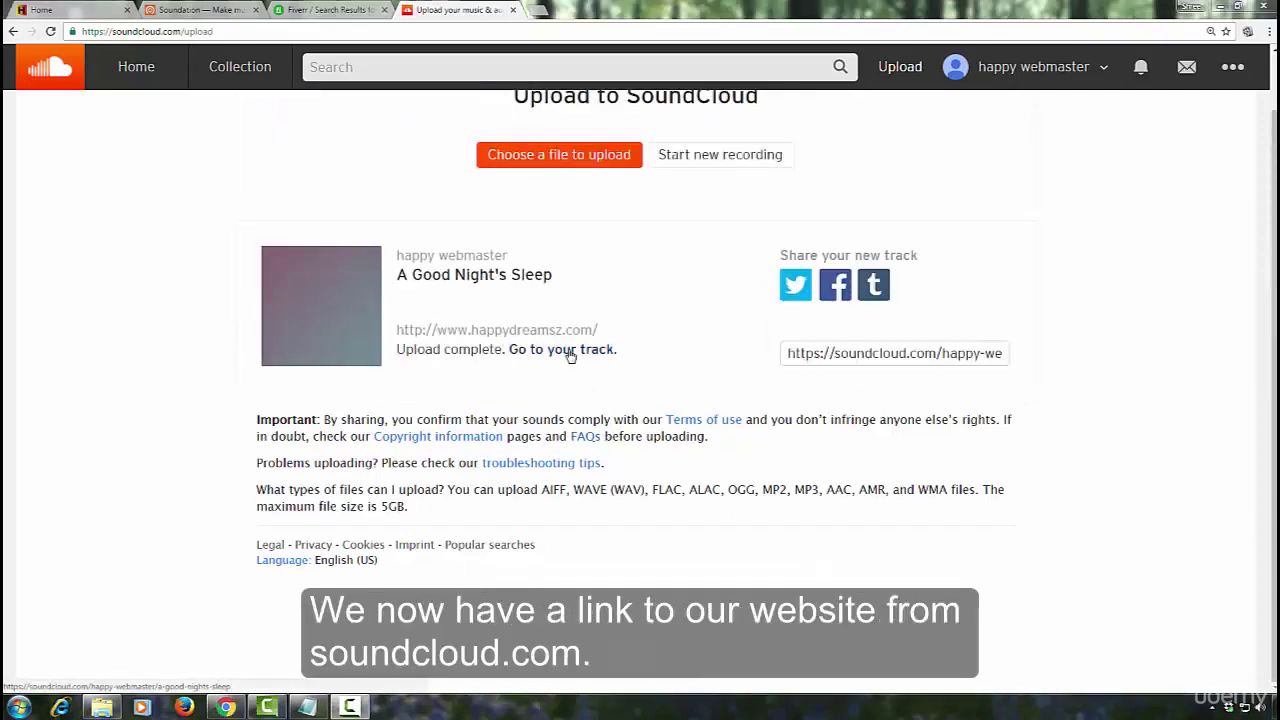
right_click(570, 356)
left_click(590, 360)
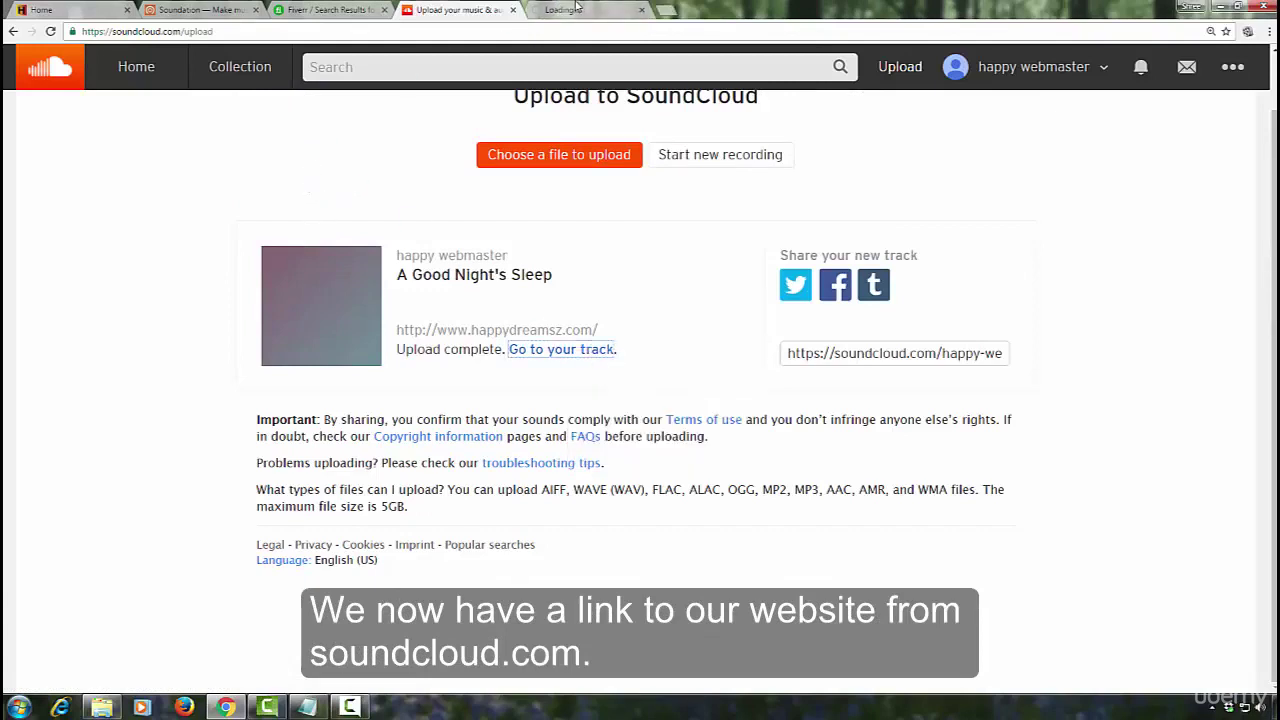
Step: View the 'A Good Night's Sleep' track page down to its happydreamsz.com description link
left_click(577, 8)
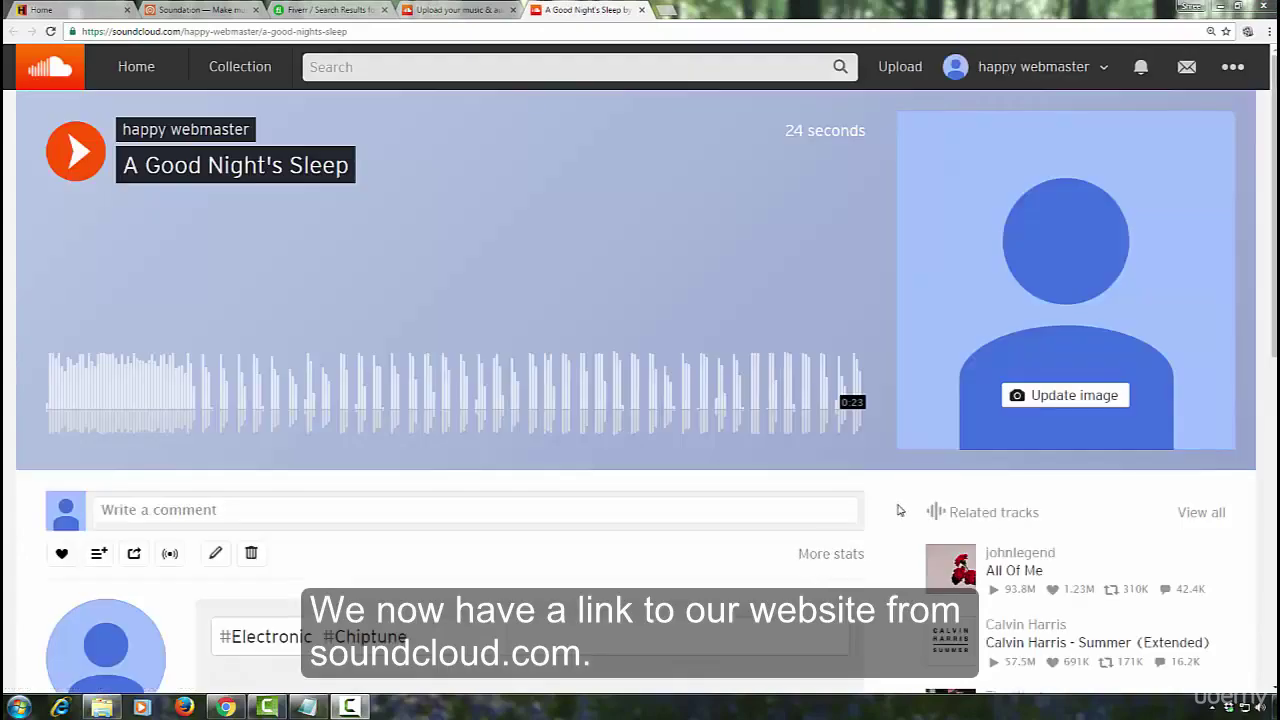
scroll(893, 502, "down", 3)
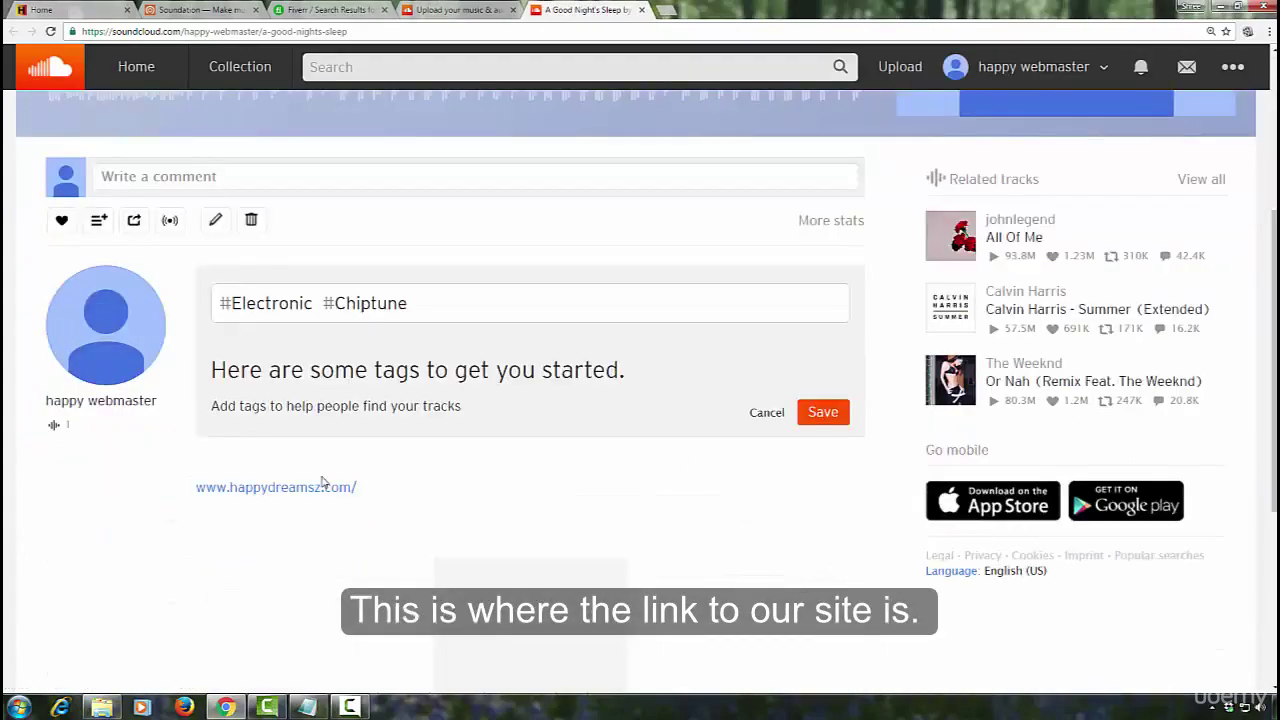